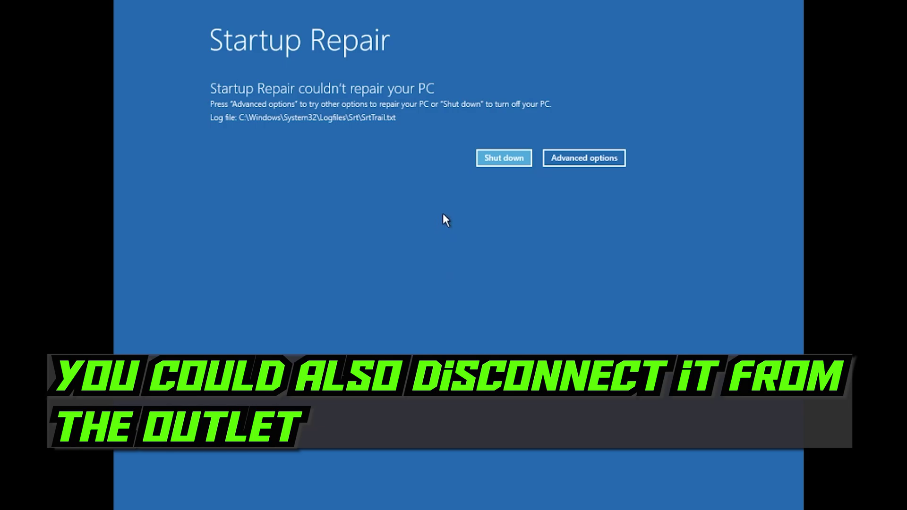
# - Run Startup Repair from the advanced troubleshooting options, using the listed account and continuing without entering a password
pyautogui.click(571, 160)
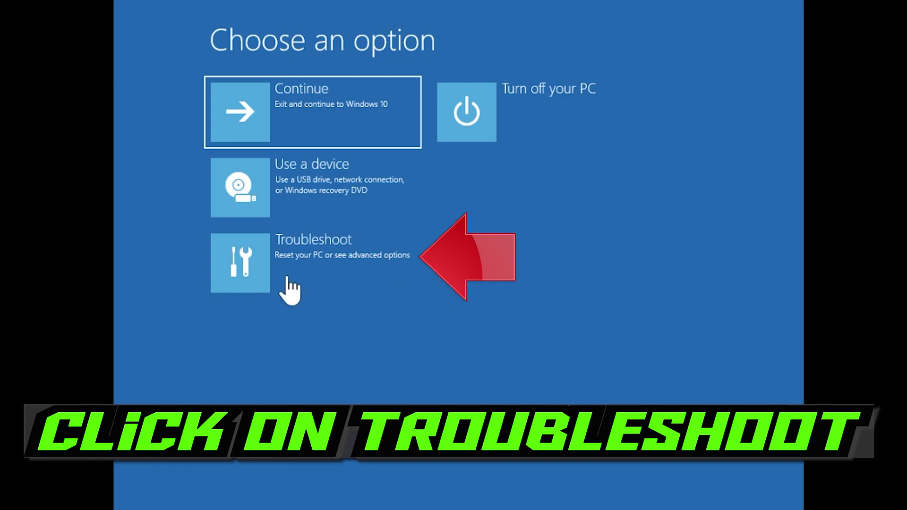
pyautogui.click(301, 280)
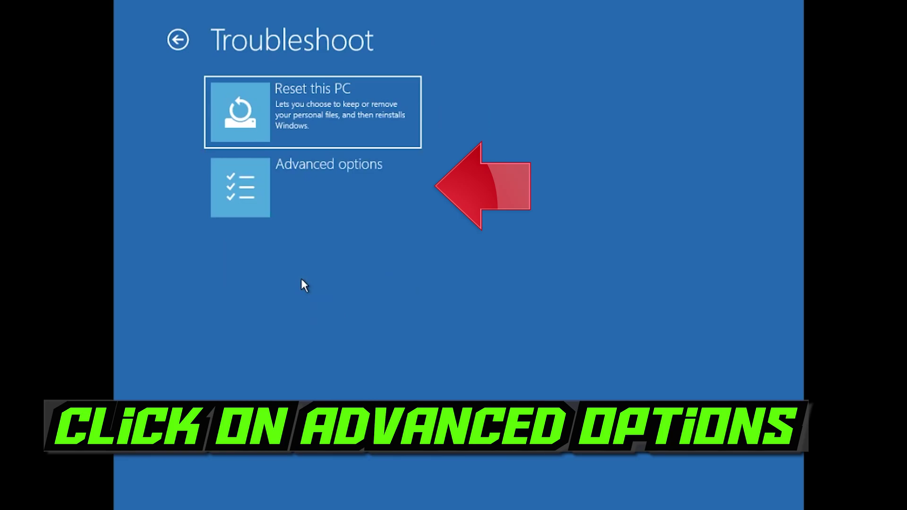
pyautogui.click(368, 207)
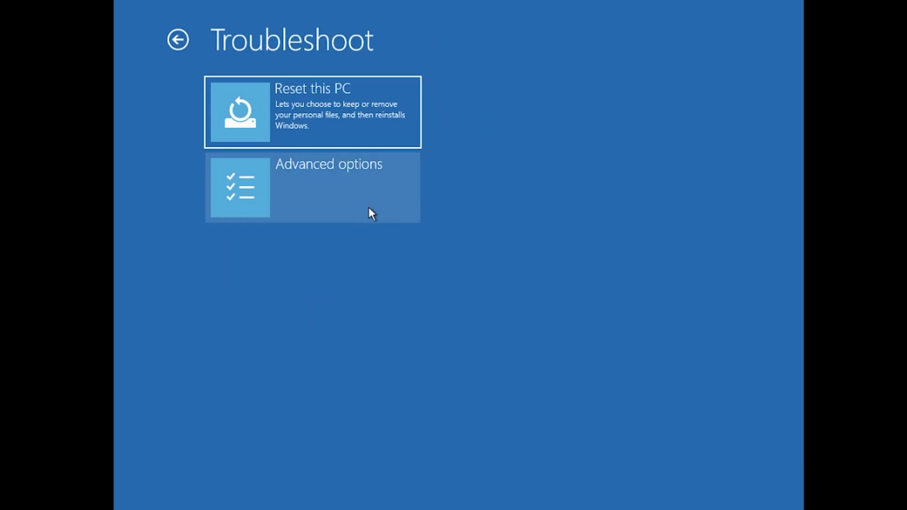
pyautogui.click(390, 187)
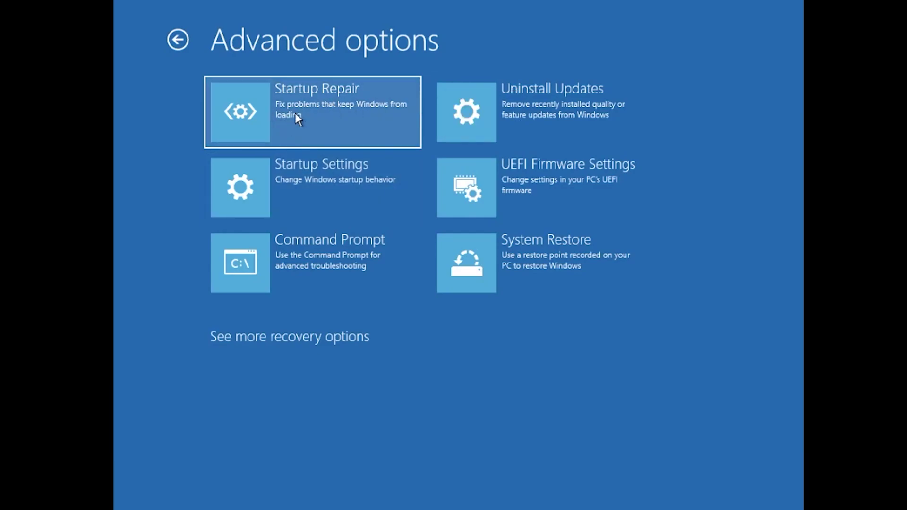
pyautogui.click(332, 110)
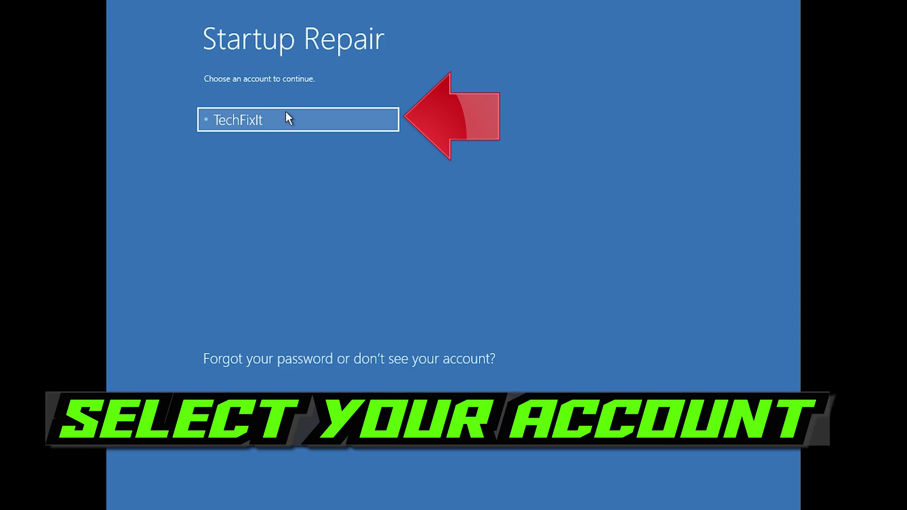
pyautogui.click(340, 122)
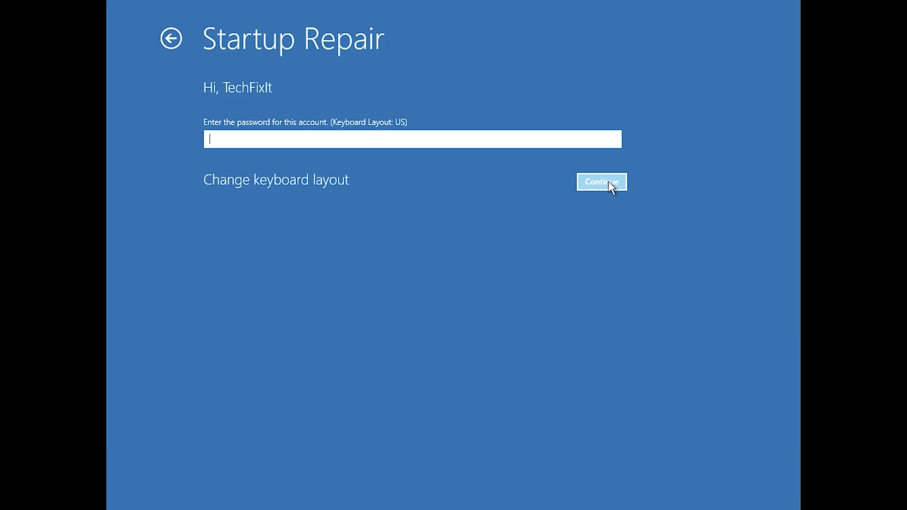
pyautogui.click(608, 182)
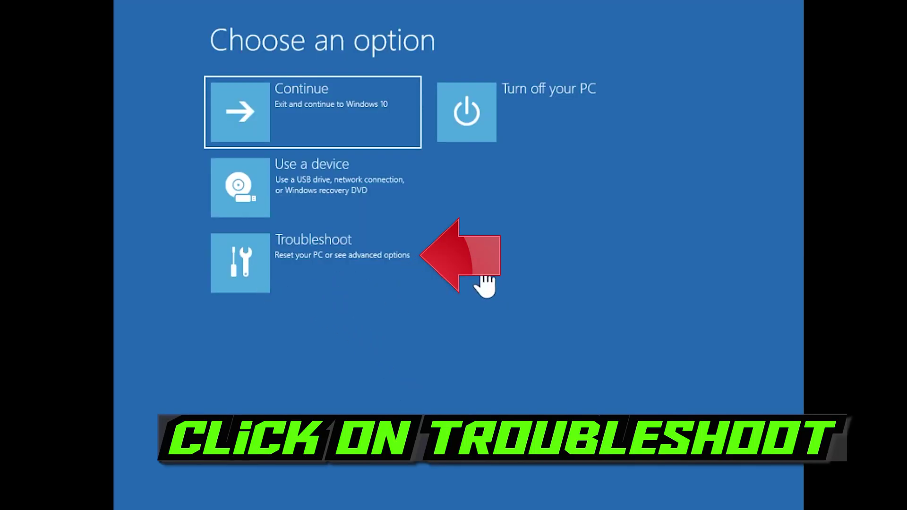
# - Open Command Prompt from the advanced troubleshooting options using the listed account
pyautogui.click(303, 279)
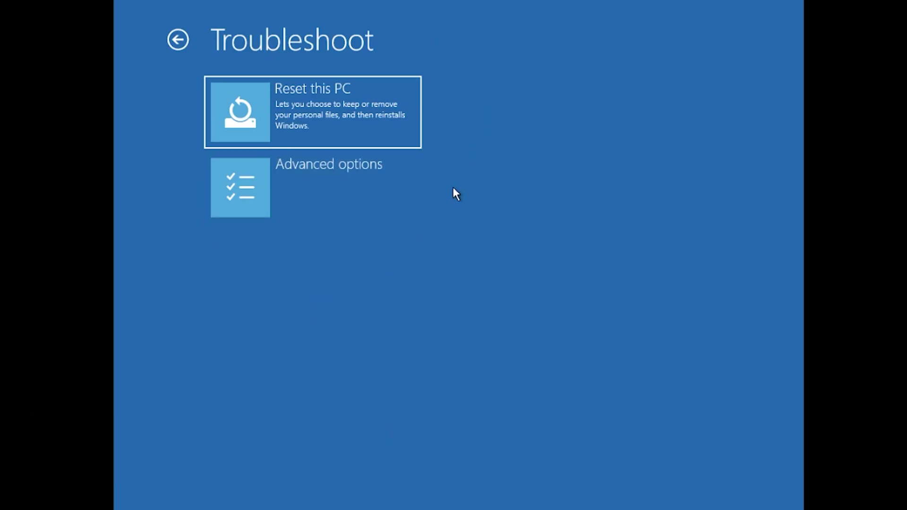
pyautogui.click(390, 188)
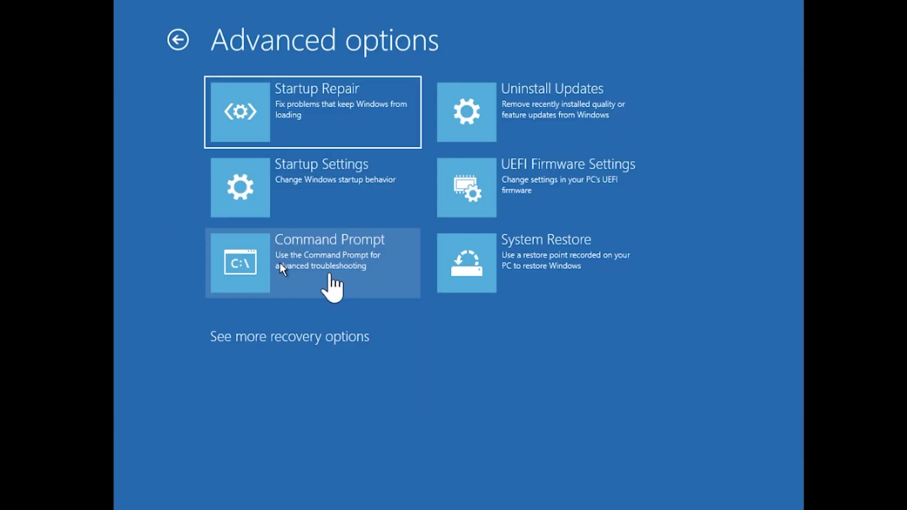
pyautogui.click(330, 272)
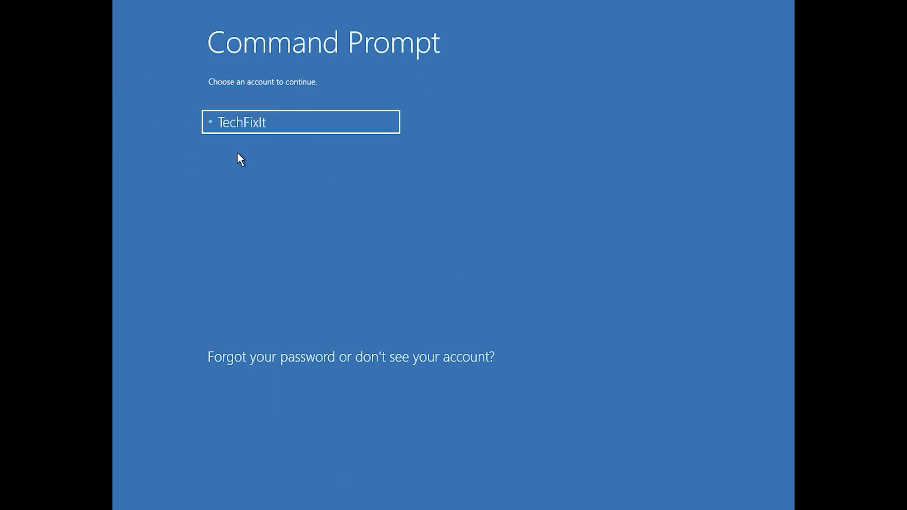
pyautogui.click(297, 127)
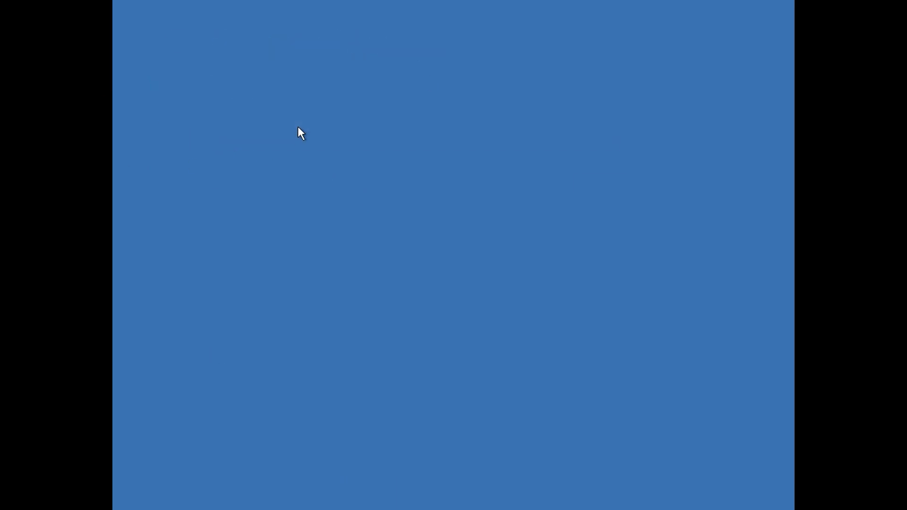
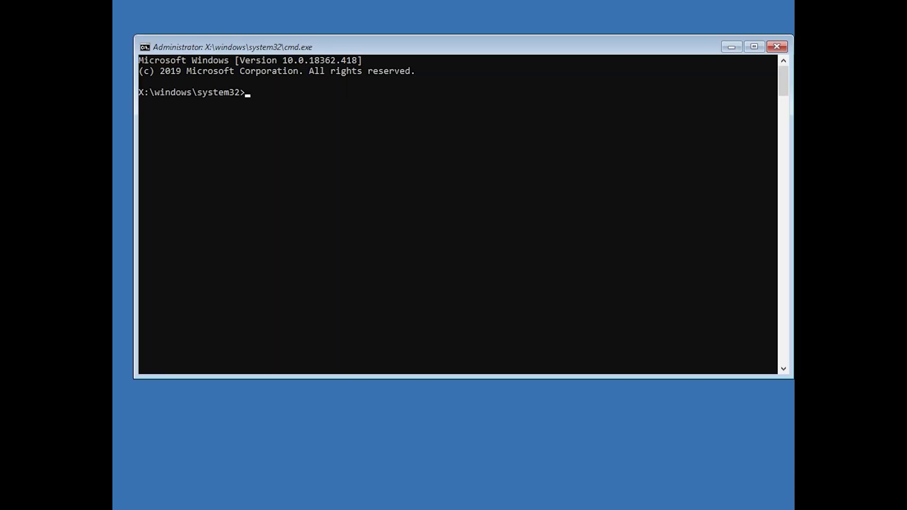
# - Repair the master boot record with bootrec /fixmbr and try to write a new boot sector with bootrec /fixboot
pyautogui.write('bootrec')
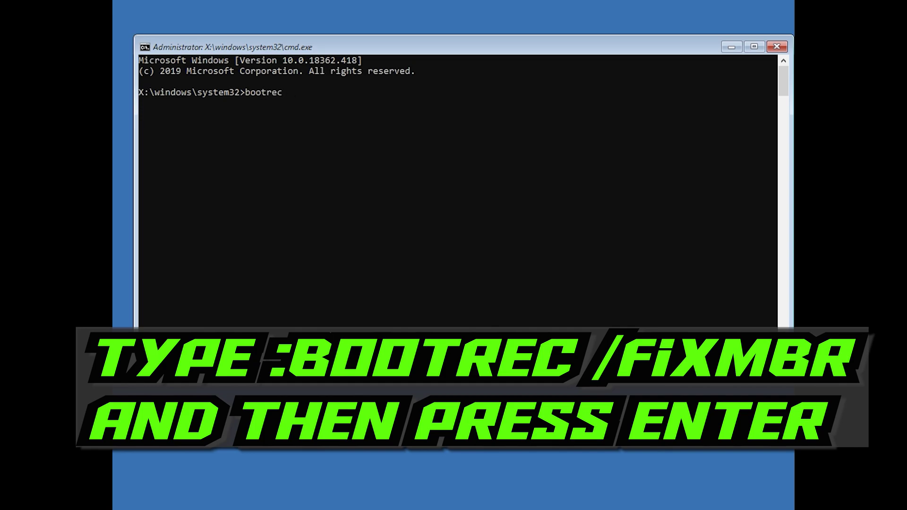
pyautogui.write(' /fixmbr')
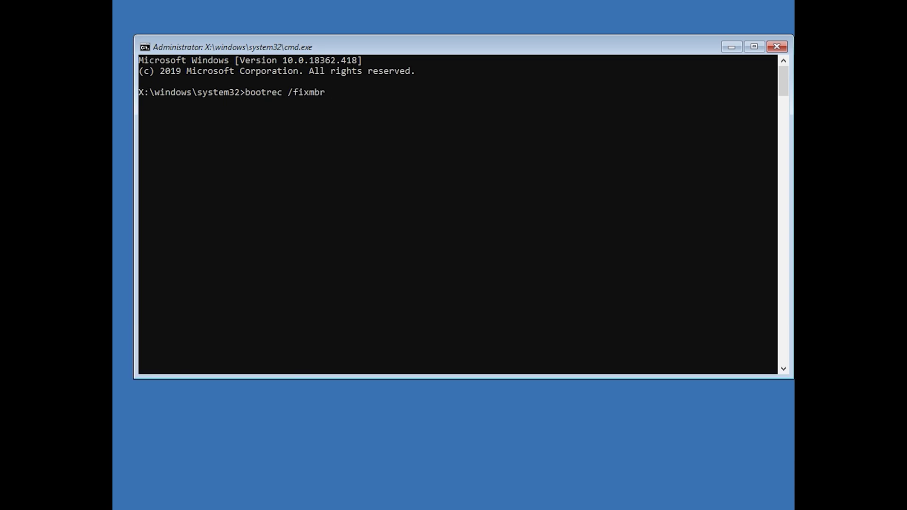
pyautogui.press('Return')
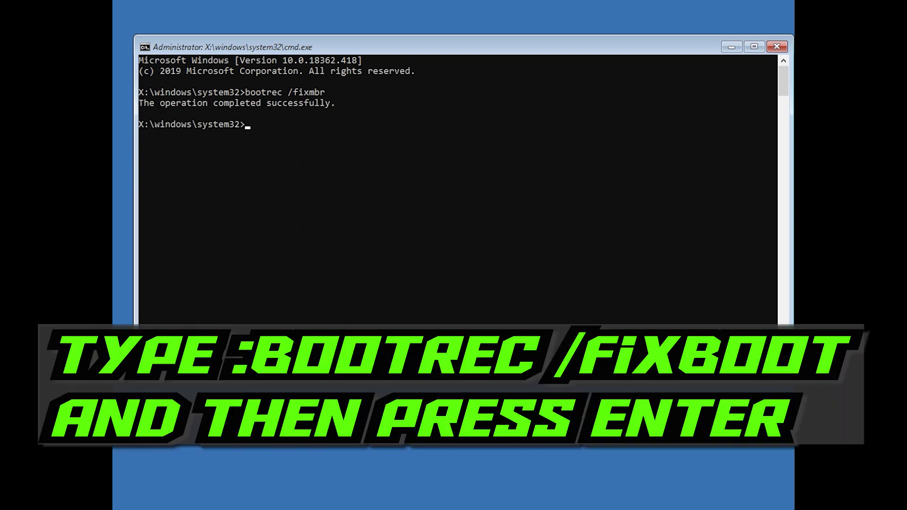
pyautogui.write('bootrec /fixboot')
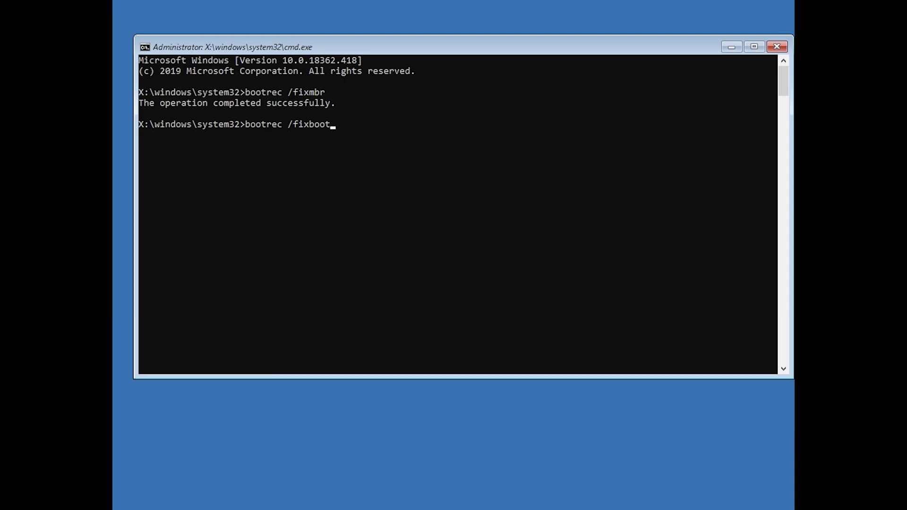
pyautogui.press('Return')
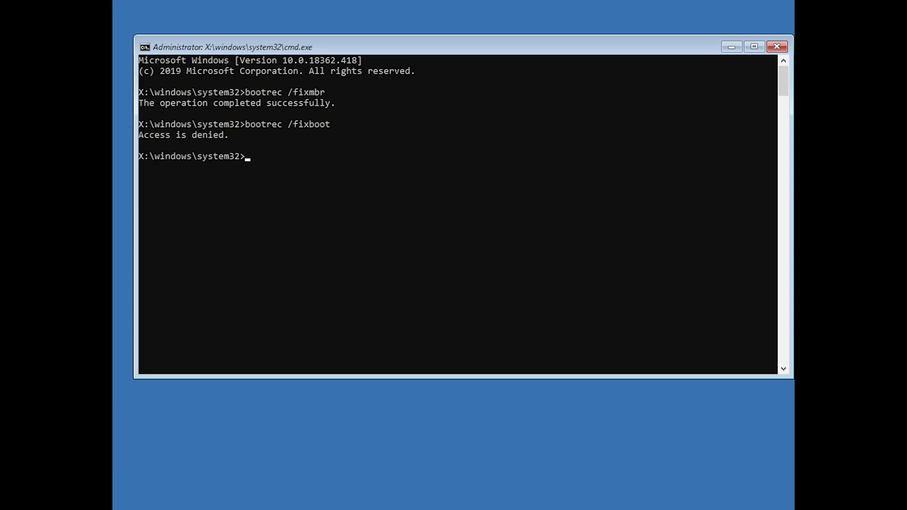
# - Update the system partition's boot code by running bootsect /nt60 sys
pyautogui.write('boo')
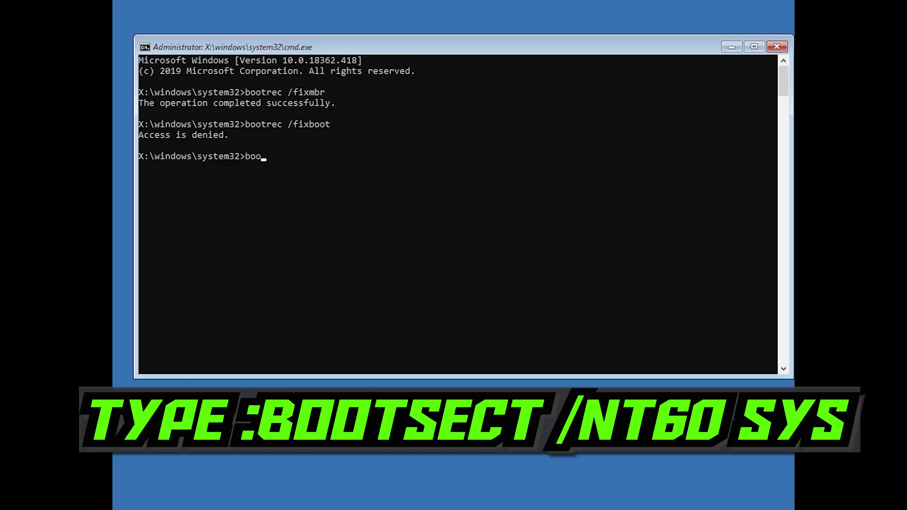
pyautogui.write('tsect /nt60 sys')
pyautogui.press('Return')
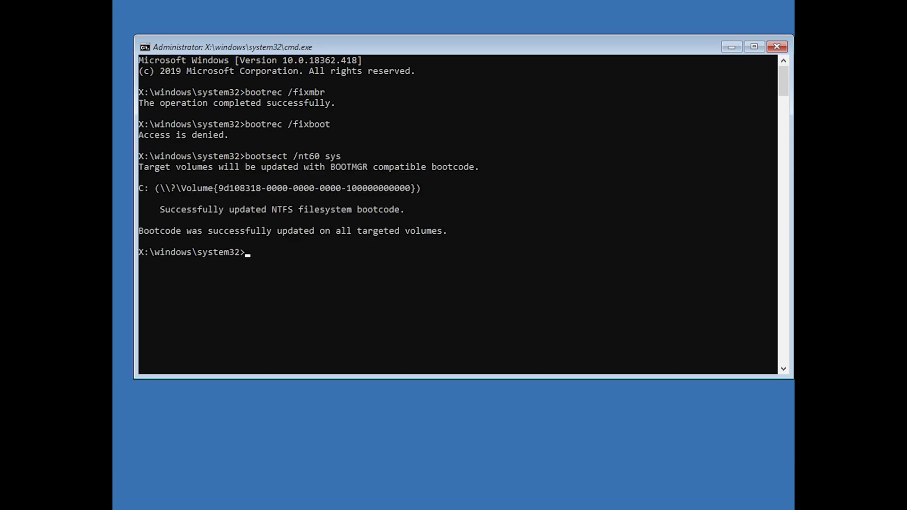
# - Run bootrec /fixboot again to write a new boot sector
pyautogui.write('boot')
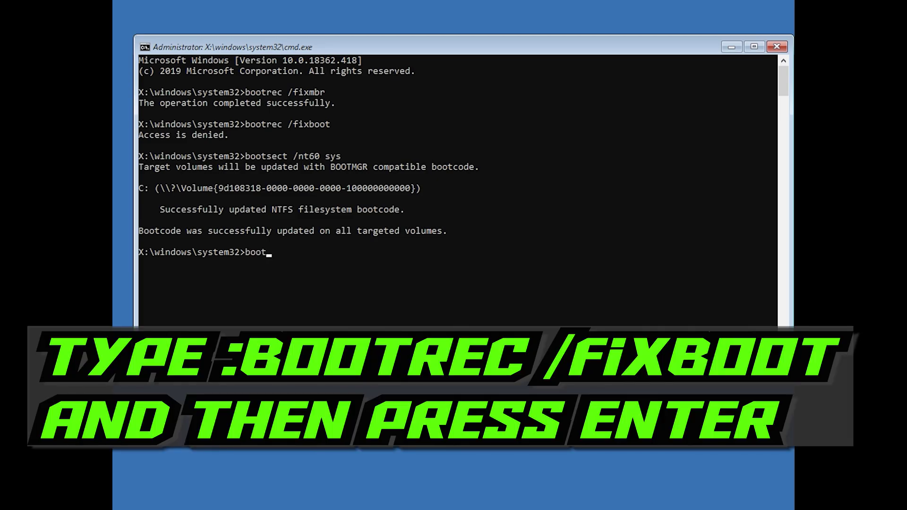
pyautogui.write('rec /fixboot')
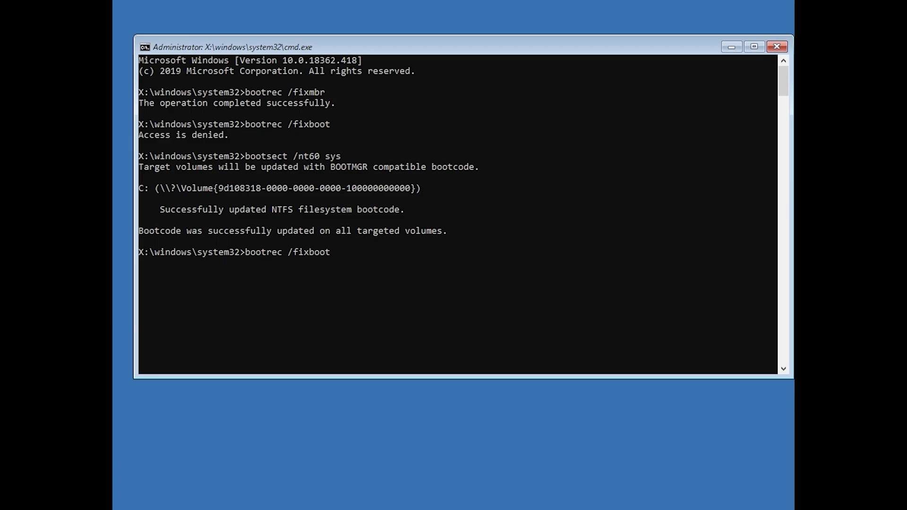
pyautogui.press('Return')
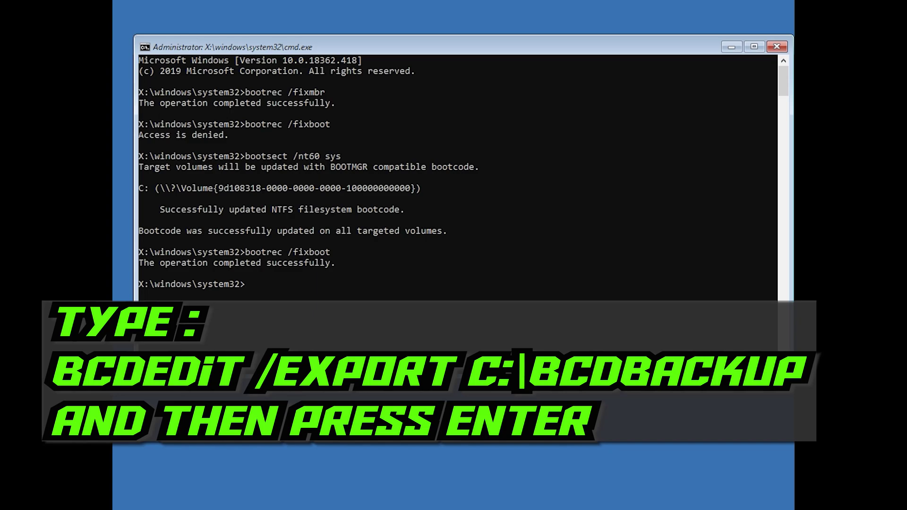
# - Back up the boot configuration data by running bcdedit /export c:\bcdbackup
pyautogui.write('bcdedit /export c:\\bcdb')
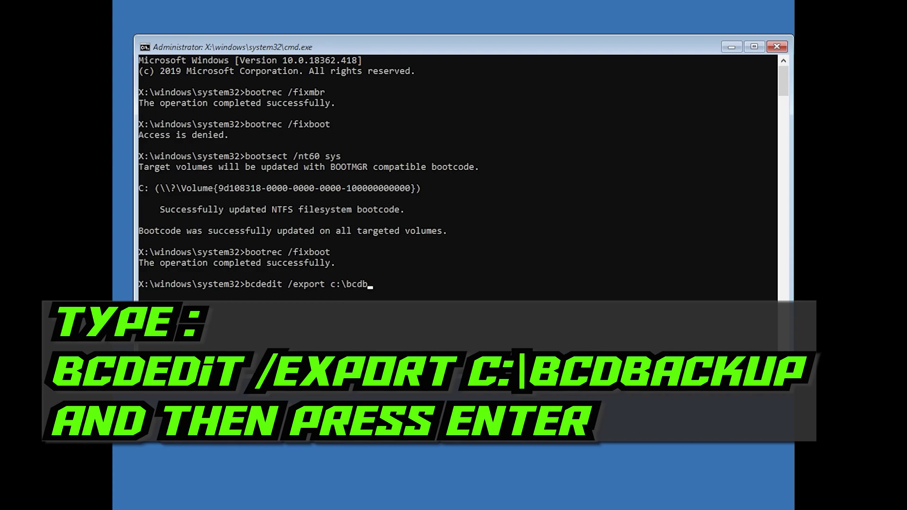
pyautogui.write('ackup')
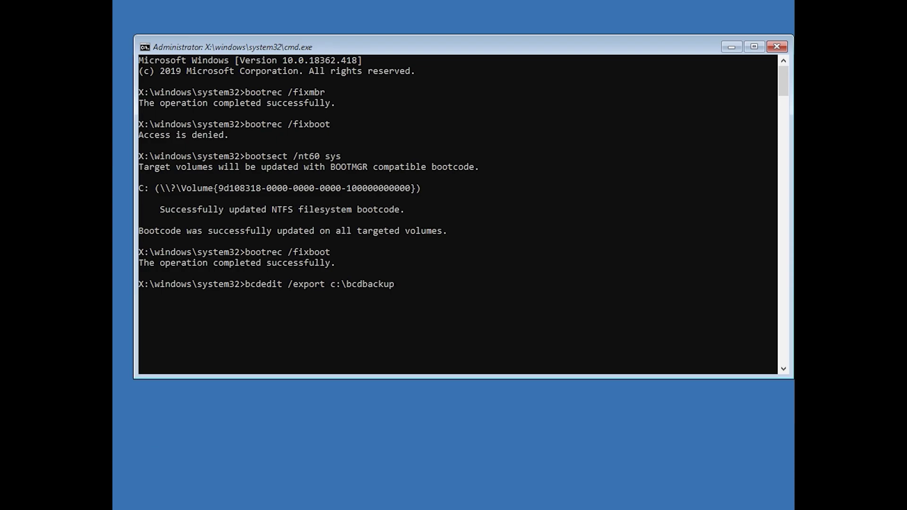
pyautogui.press('Return')
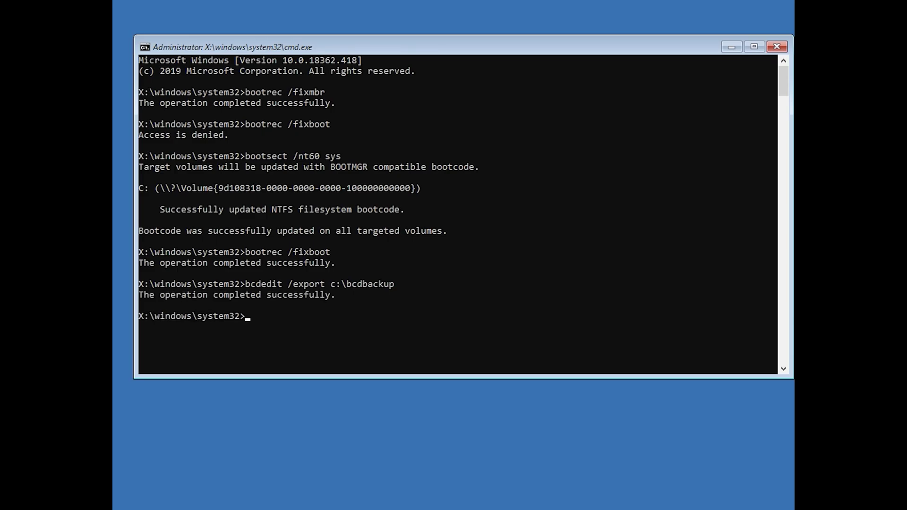
# - Clear the hidden, read-only and system attributes of the BCD file with attrib c:\boot\bcd -h -r -s
pyautogui.write('attrib')
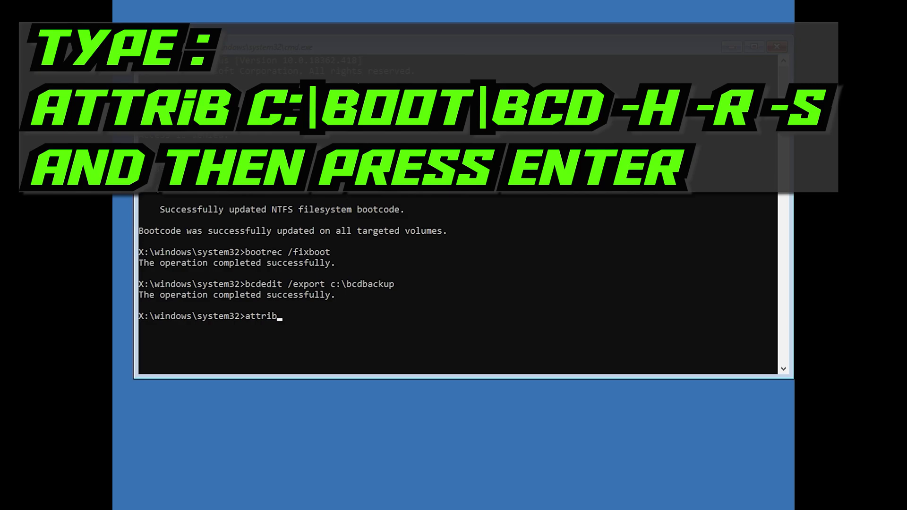
pyautogui.write(' c:\\b')
pyautogui.write('oot\\bcd -h -r -s')
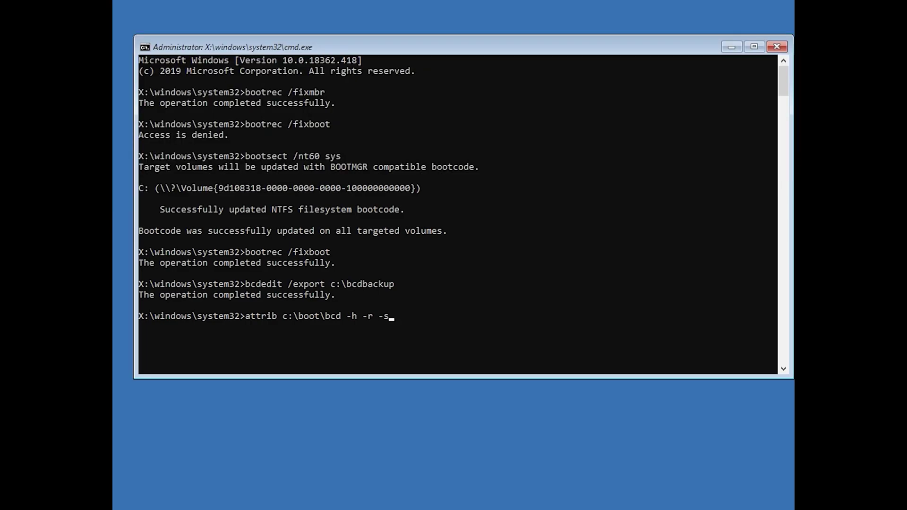
pyautogui.press('Return')
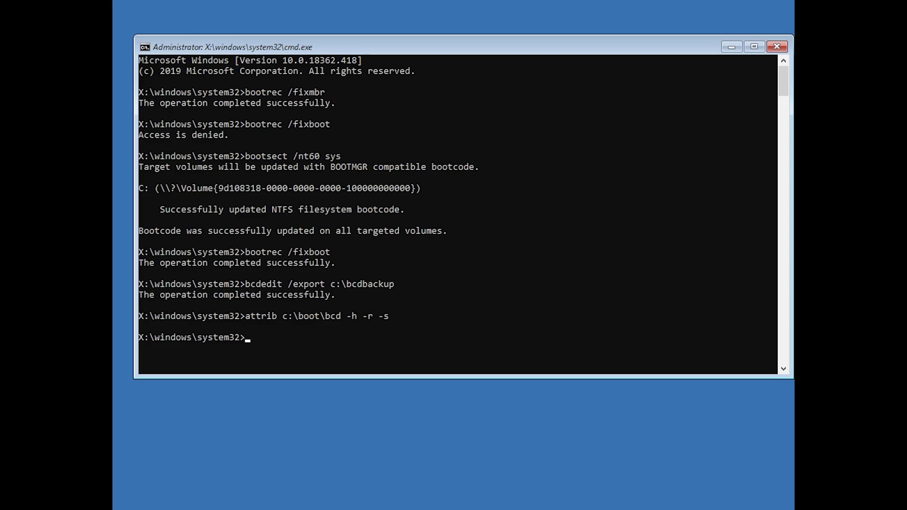
# - Rename the boot configuration file to bcd.old with ren c:\boot\bcd bcd.old
pyautogui.write('re')
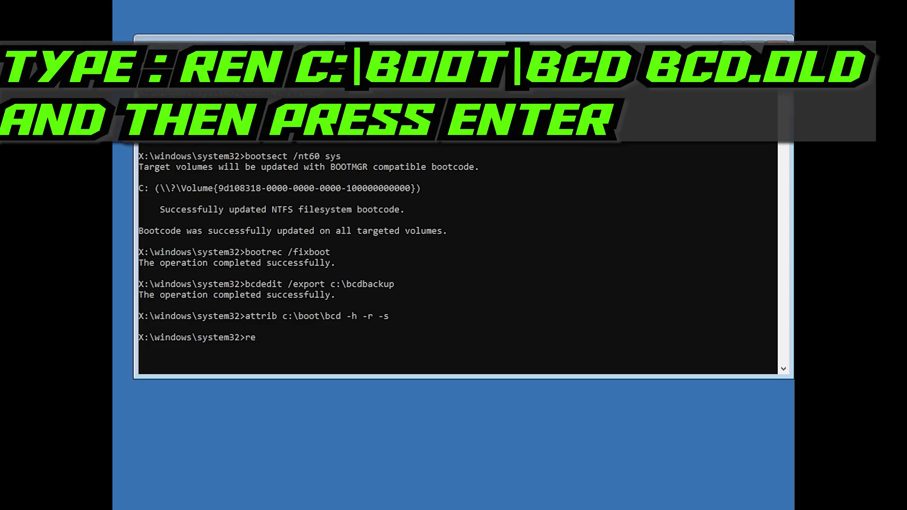
pyautogui.write('n c:\\boot\\bcd bcd.old')
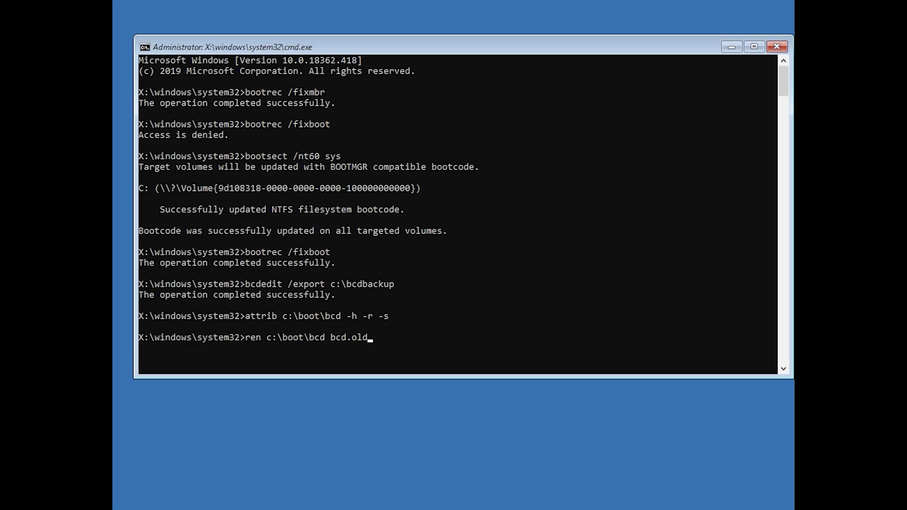
pyautogui.press('Return')
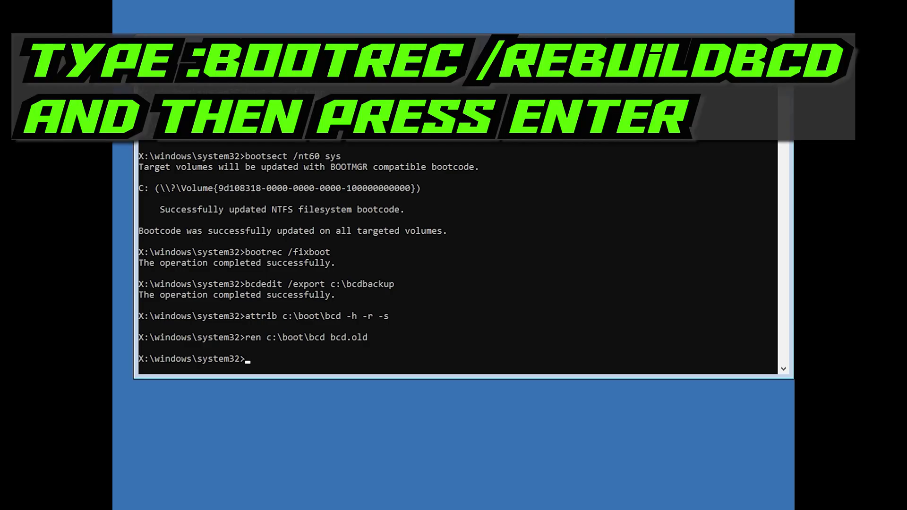
# - Rebuild the boot configuration data with bootrec /rebuildbcd, answering y to add the D:\Windows installation to the boot list
pyautogui.write('bootrec /rebuildbcd')
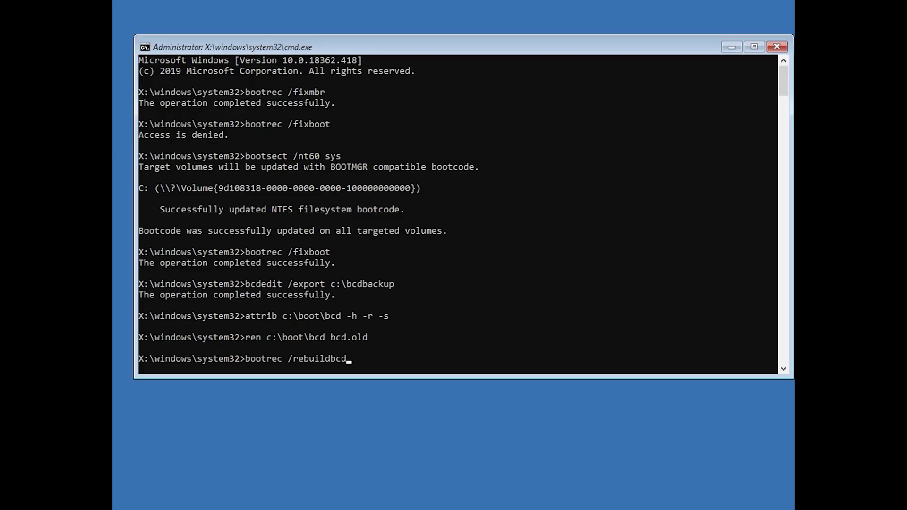
pyautogui.press('Return')
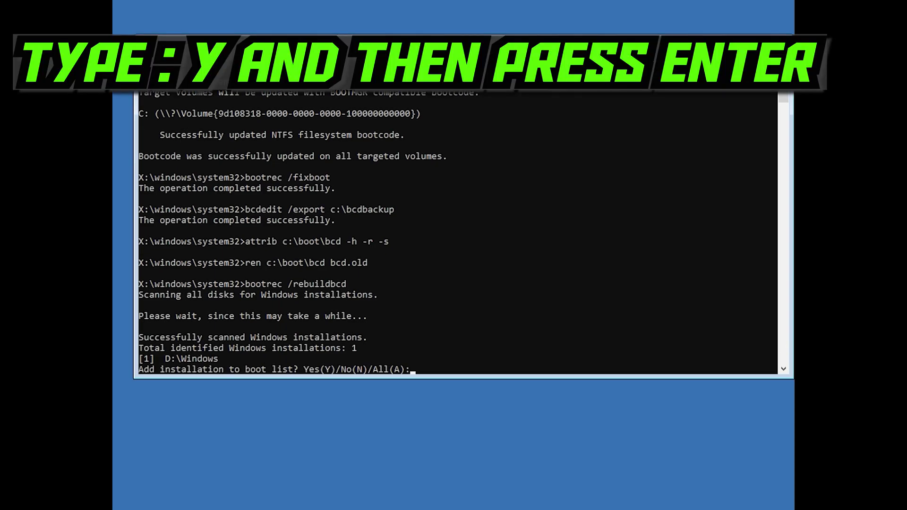
pyautogui.write('y')
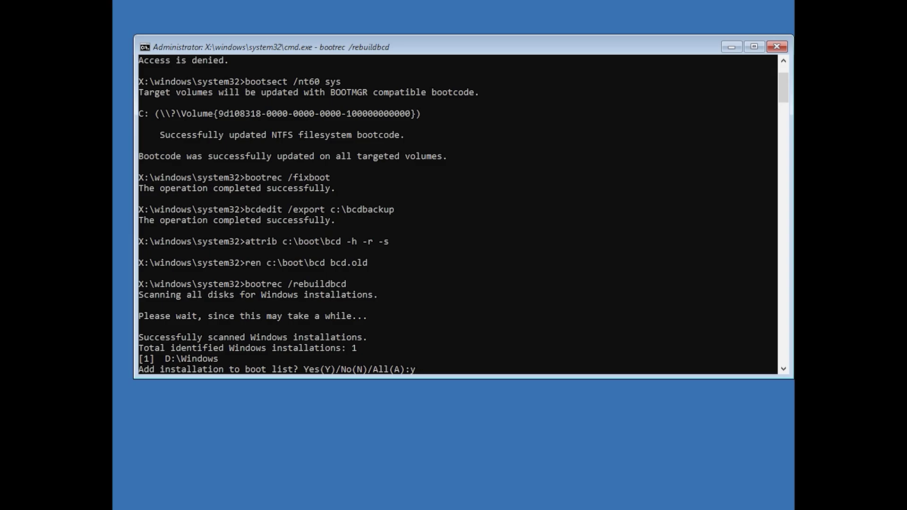
pyautogui.press('Return')
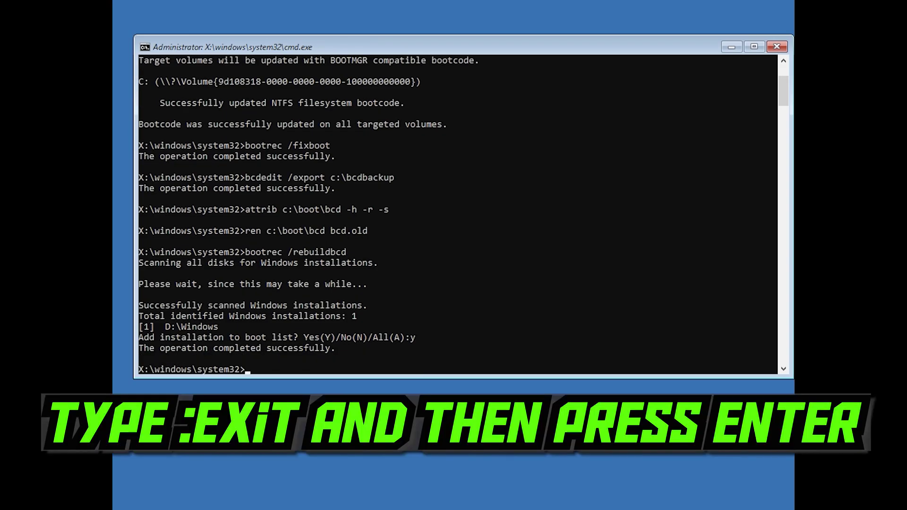
# - Exit the Command Prompt with exit and continue to Windows 10 Pro
pyautogui.write('exit')
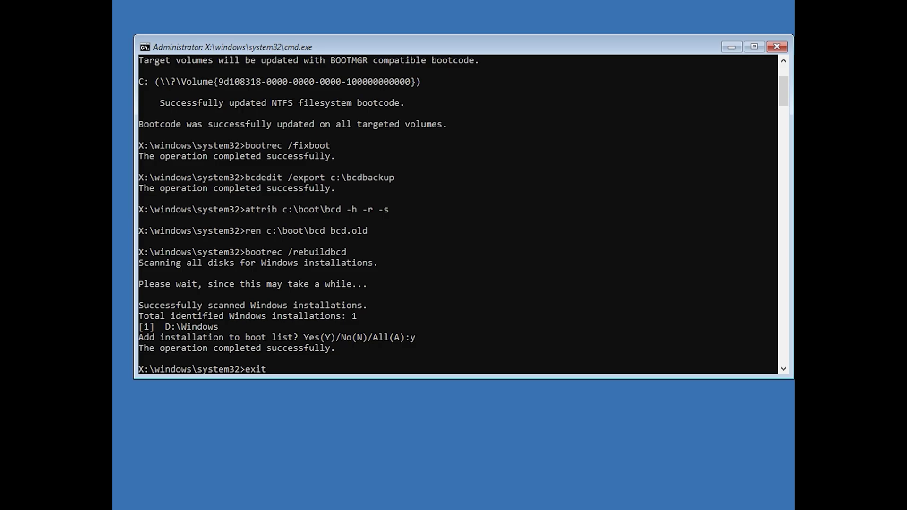
pyautogui.press('Return')
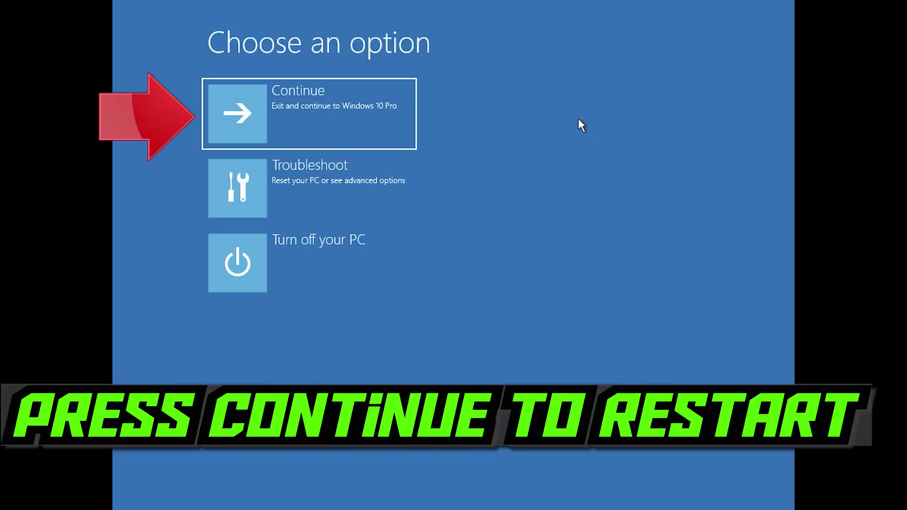
pyautogui.click(352, 98)
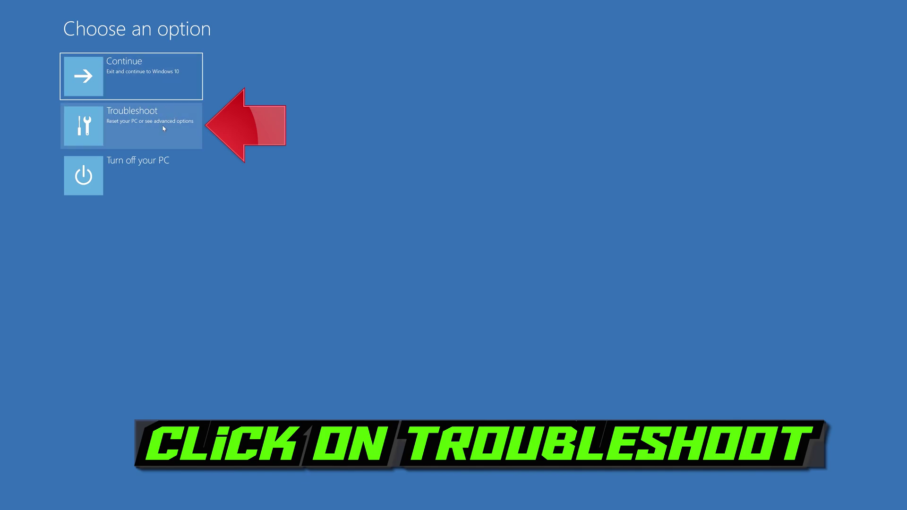
# - Start System Restore from the advanced troubleshooting options, choosing the listed account and continuing with its password left blank
pyautogui.click(134, 134)
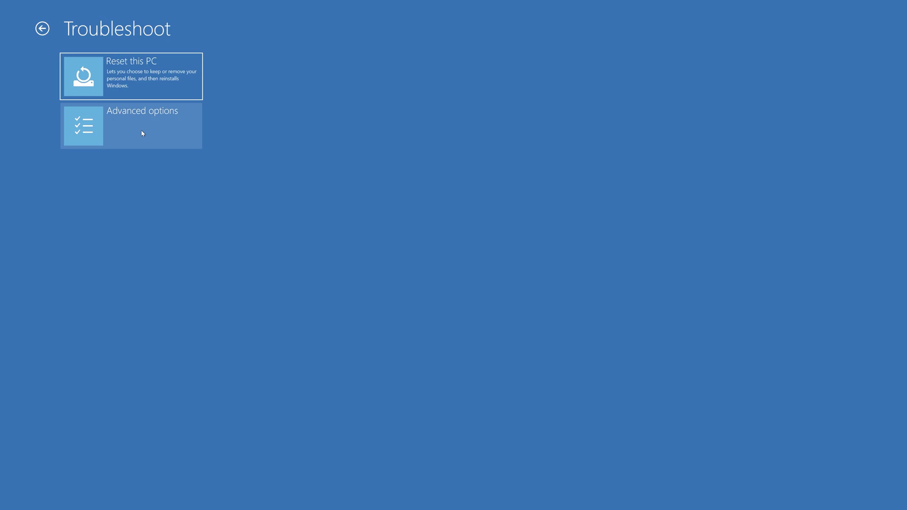
pyautogui.click(143, 133)
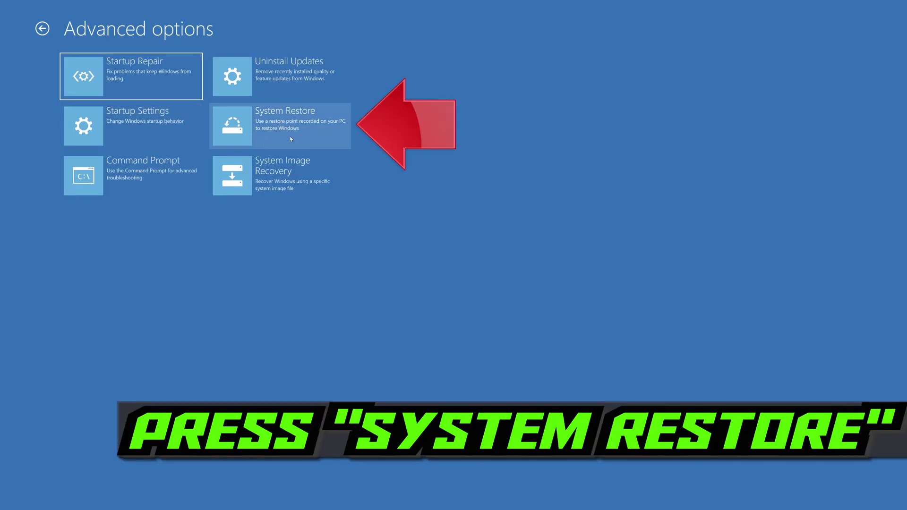
pyautogui.click(297, 138)
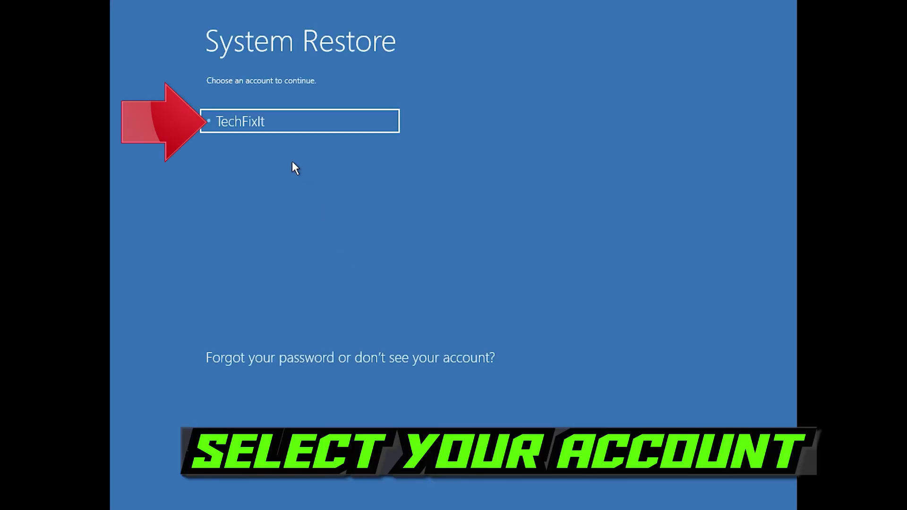
pyautogui.click(308, 119)
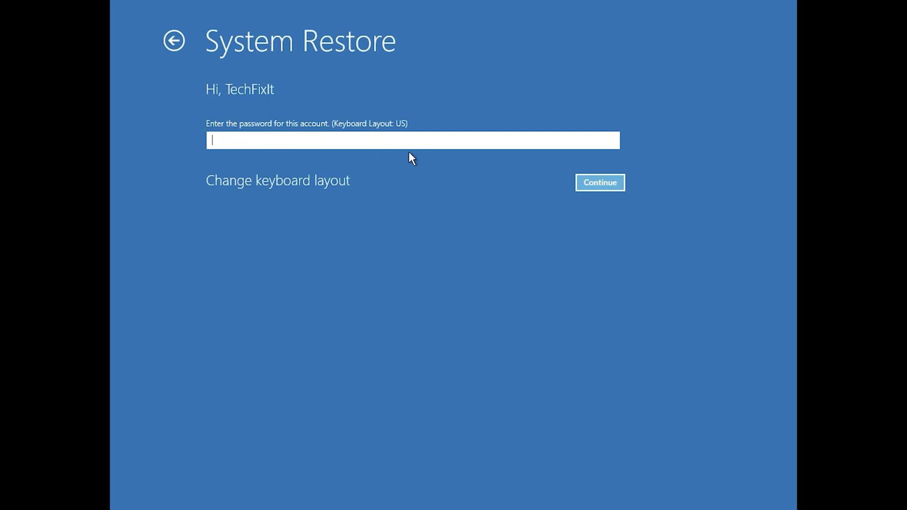
pyautogui.click(589, 183)
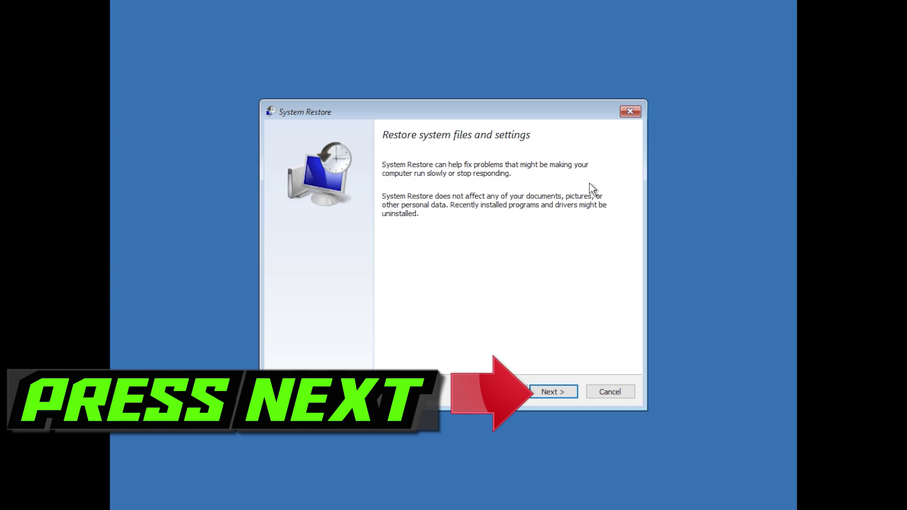
# - Select the manual restore point dated 1/10/2020 12:21:42 AM for the system restore
pyautogui.click(553, 391)
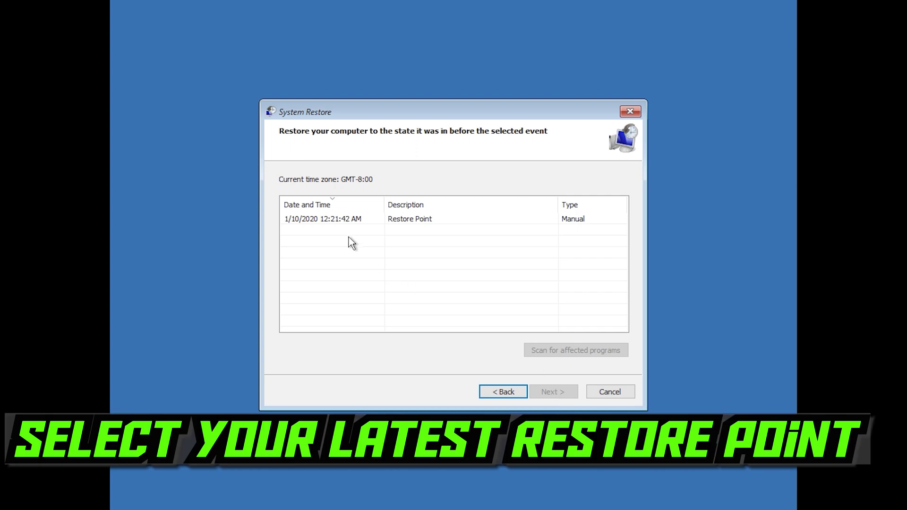
pyautogui.click(307, 218)
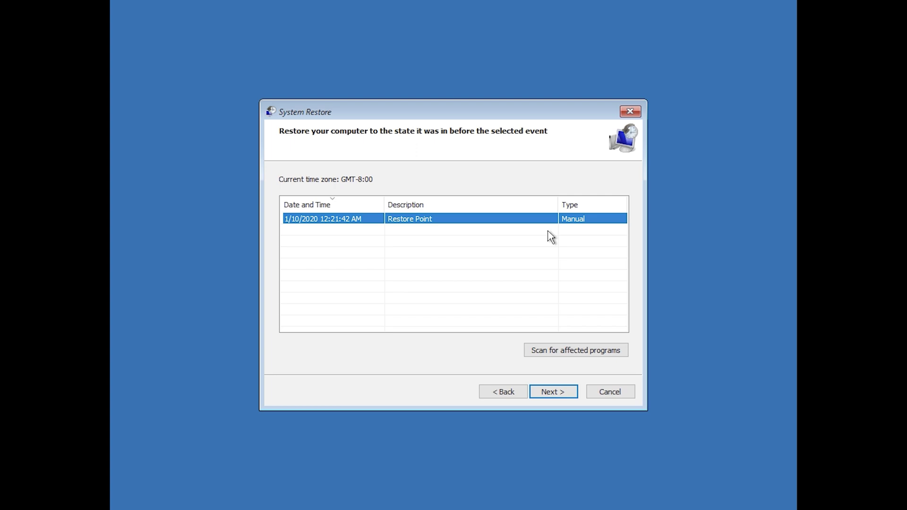
pyautogui.click(558, 392)
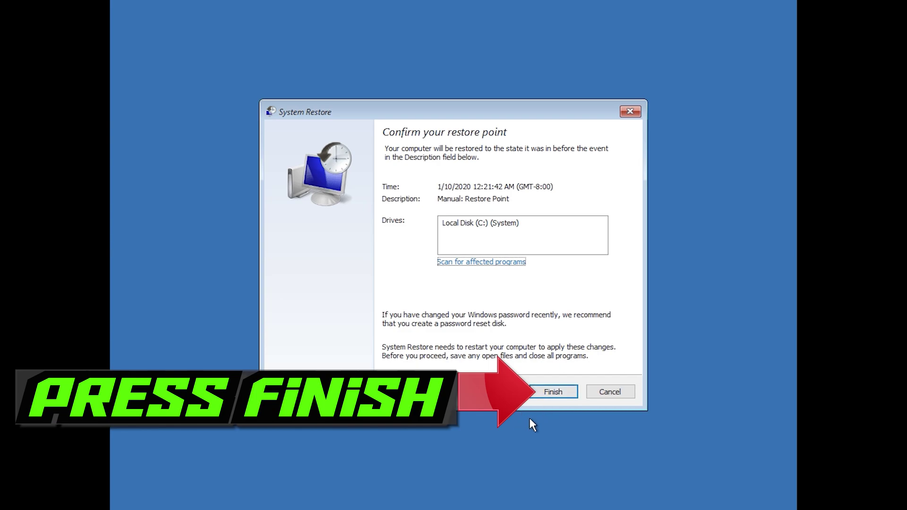
# - Confirm and run the system restore, and restart the computer when it completes
pyautogui.click(554, 393)
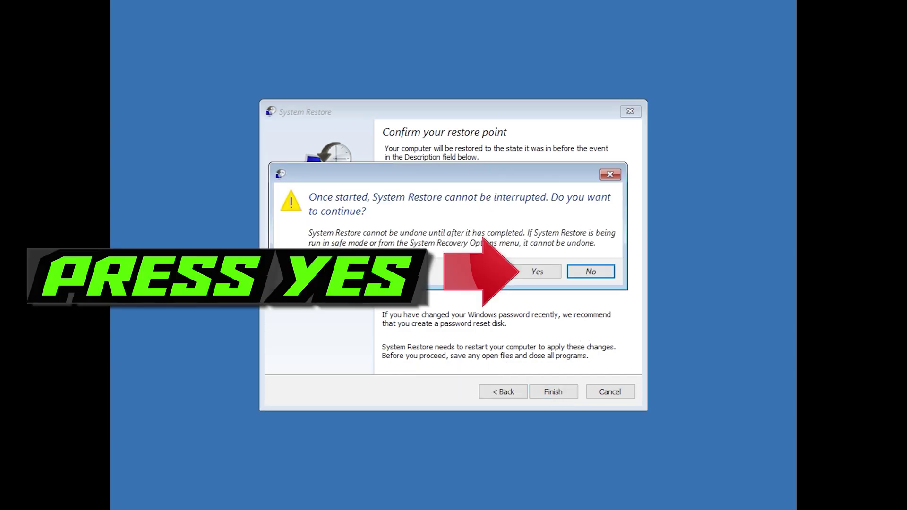
pyautogui.click(527, 279)
pyautogui.click(537, 277)
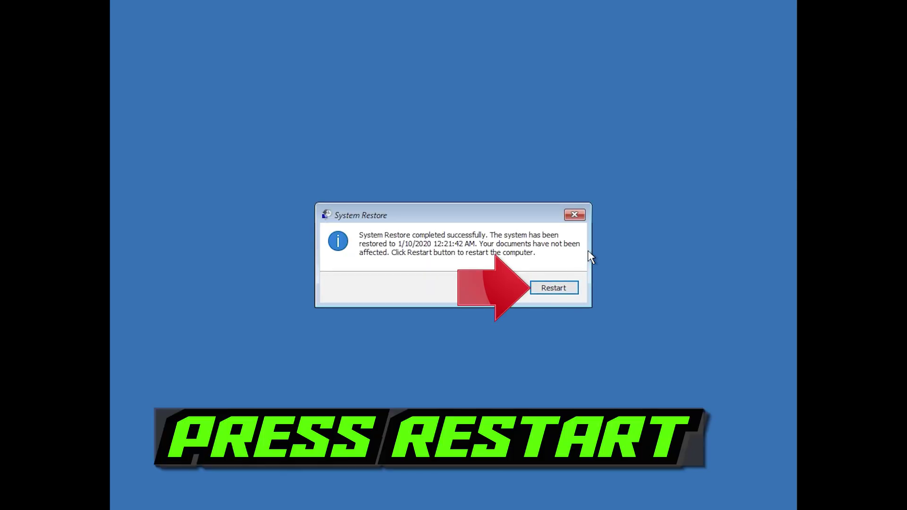
pyautogui.click(546, 293)
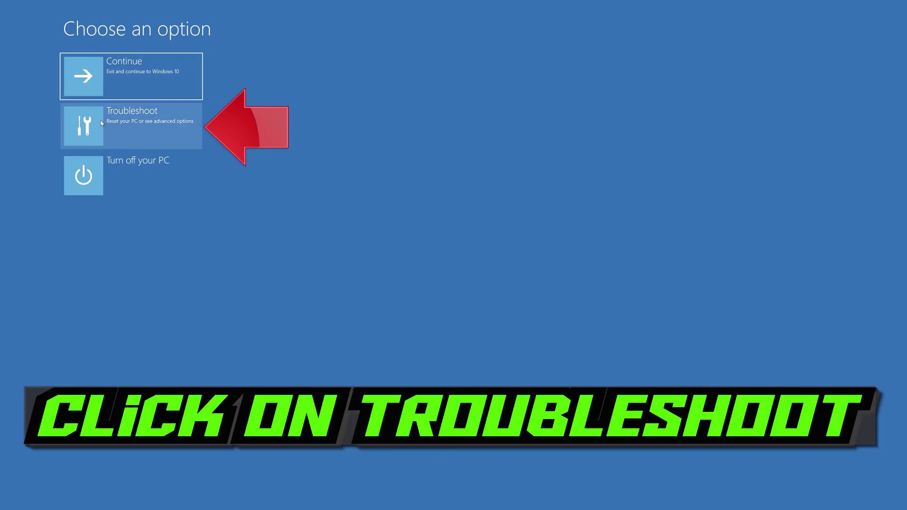
# - Reset this PC with the Keep my files option, using the listed account with a blank password, and dismiss the System Restore message
pyautogui.click(150, 126)
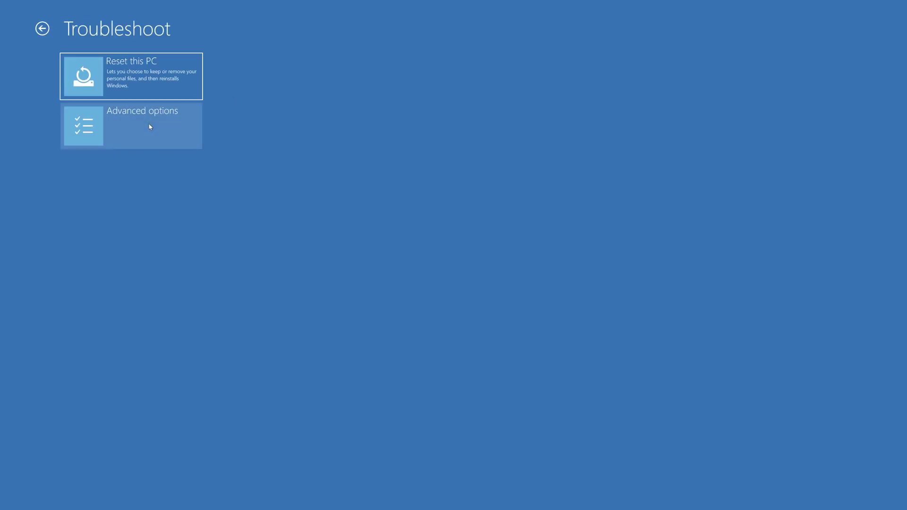
pyautogui.click(154, 78)
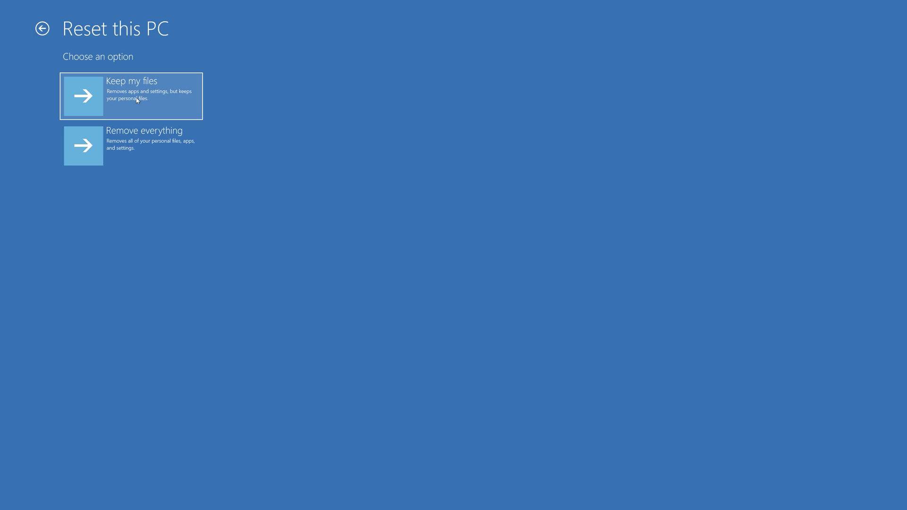
pyautogui.click(137, 99)
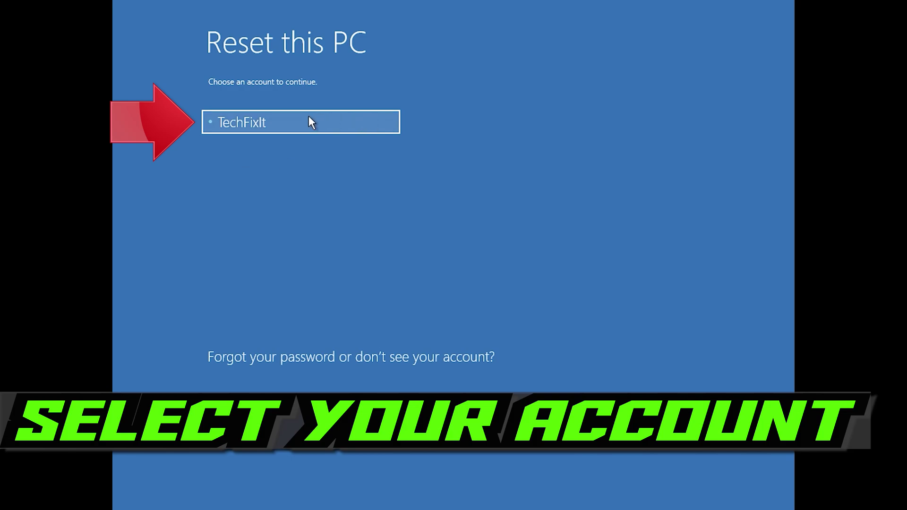
pyautogui.click(339, 118)
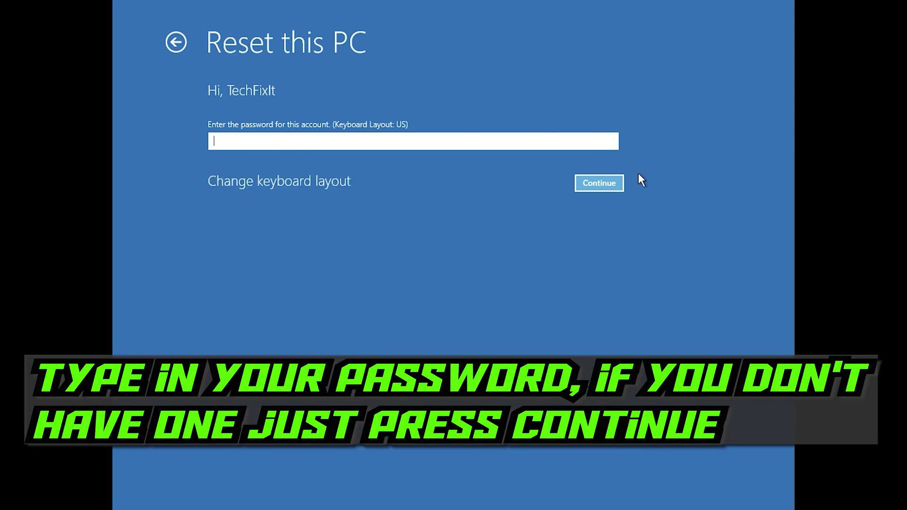
pyautogui.click(591, 188)
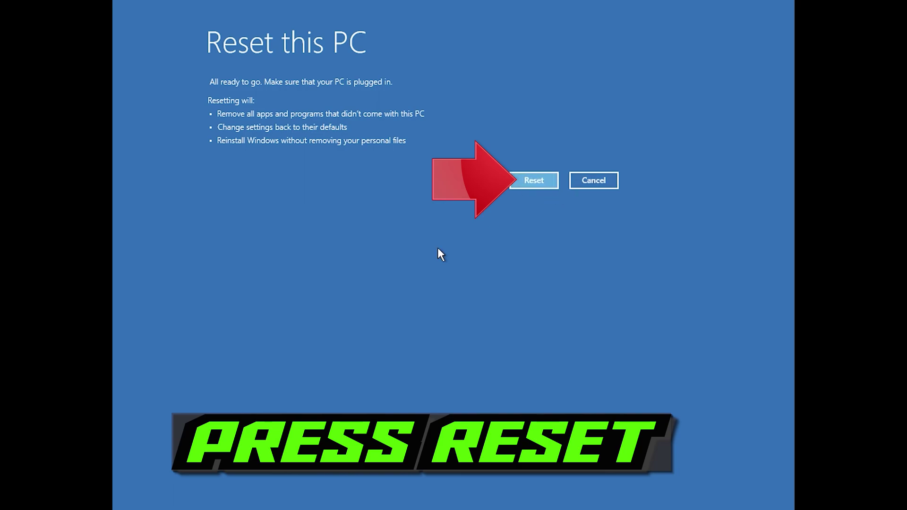
pyautogui.click(538, 183)
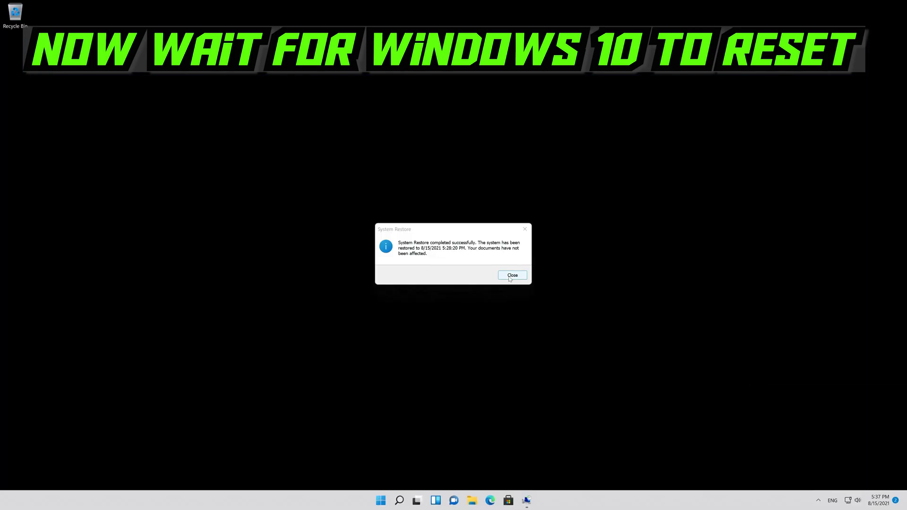
pyautogui.click(512, 275)
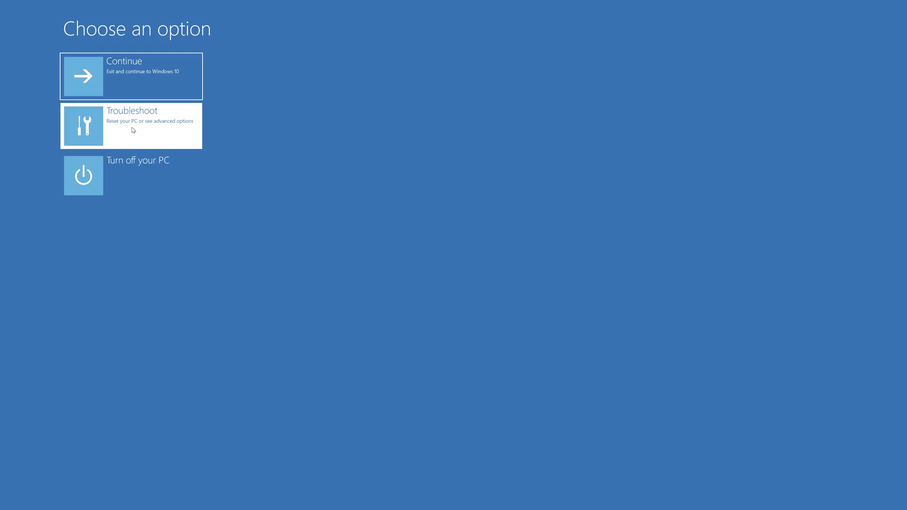
# - Open the recovery Command Prompt from the advanced troubleshooting options and choose the listed account
pyautogui.click(132, 130)
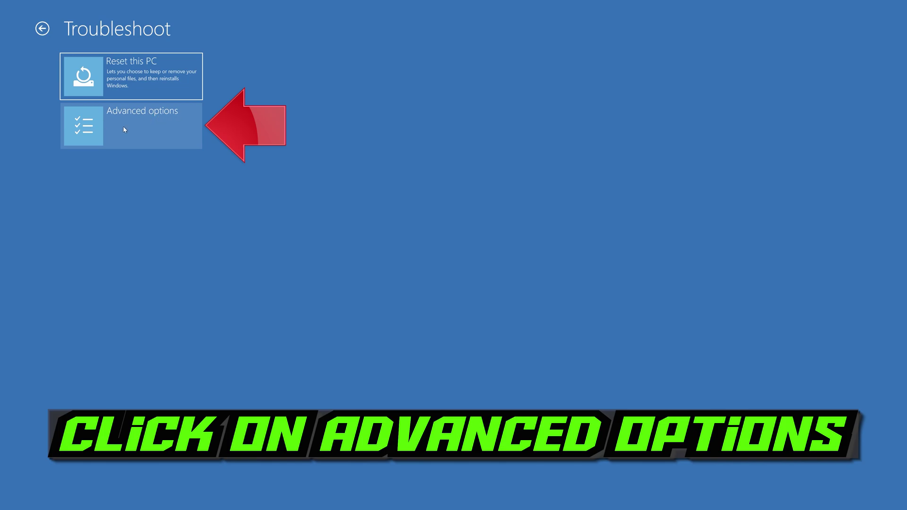
pyautogui.click(146, 131)
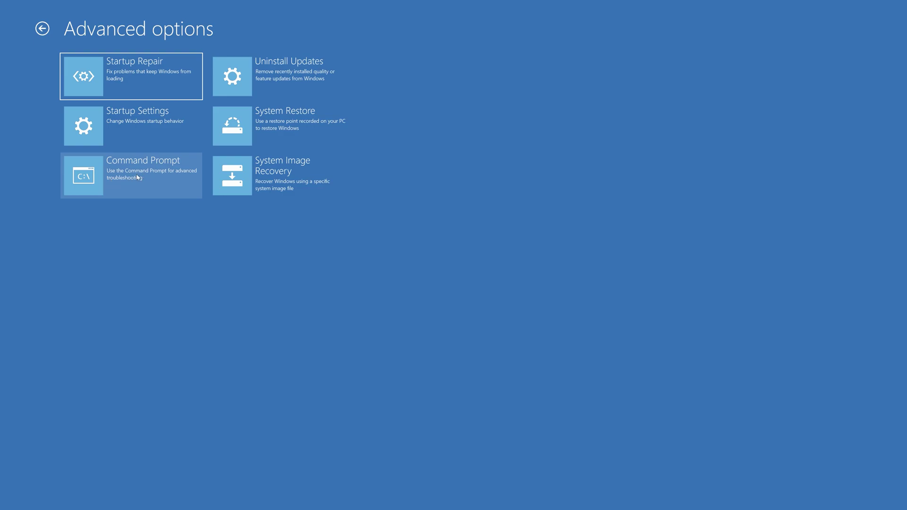
pyautogui.click(171, 180)
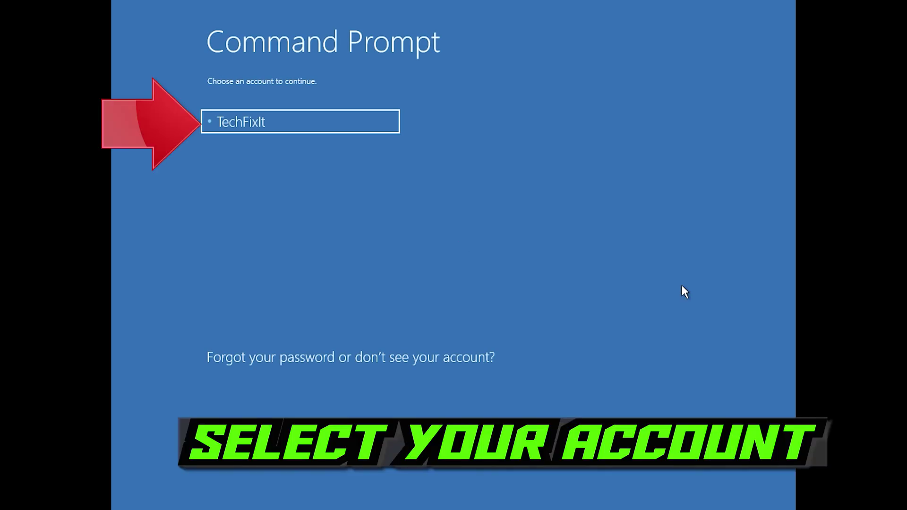
pyautogui.click(365, 130)
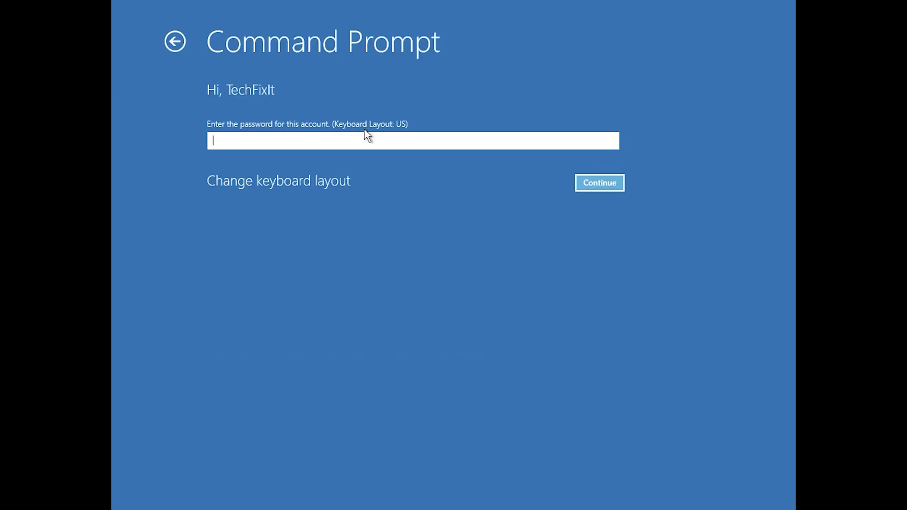
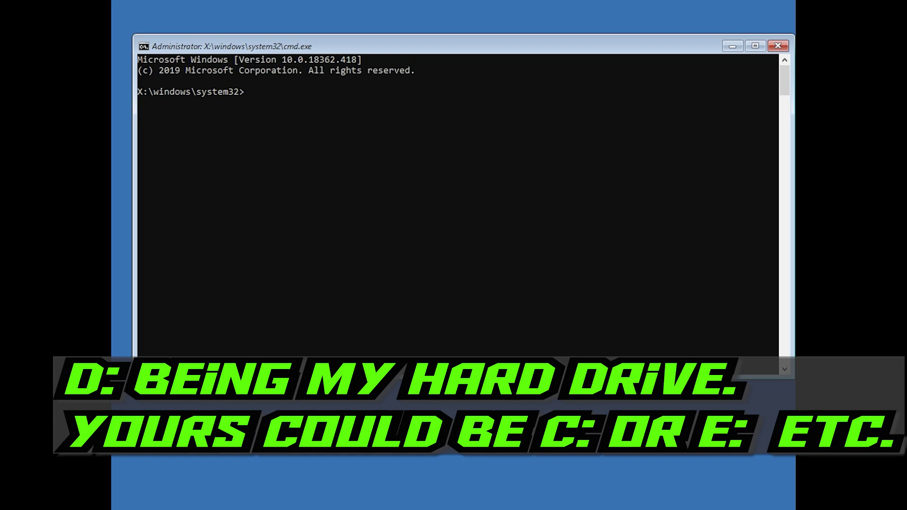
# - Check drive C: for errors and fix them by running chkdsk /f c:
pyautogui.write('chkdsk')
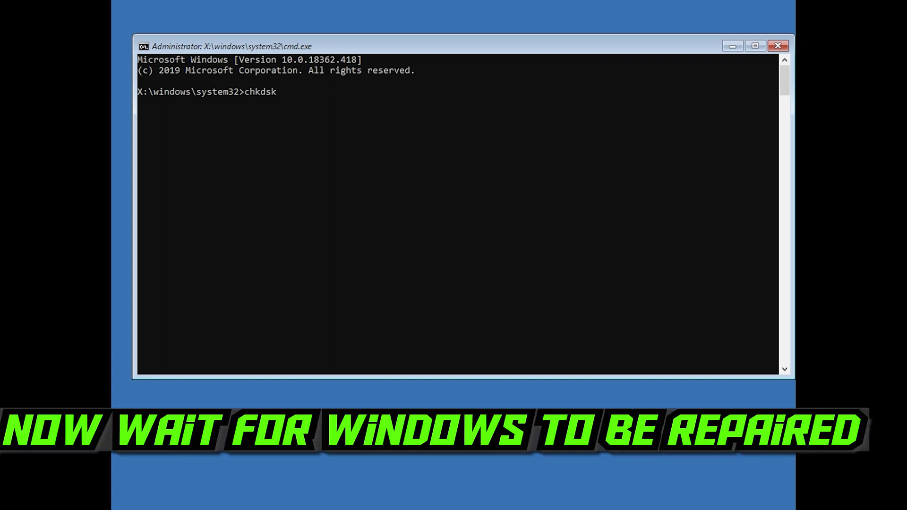
pyautogui.write('/f c')
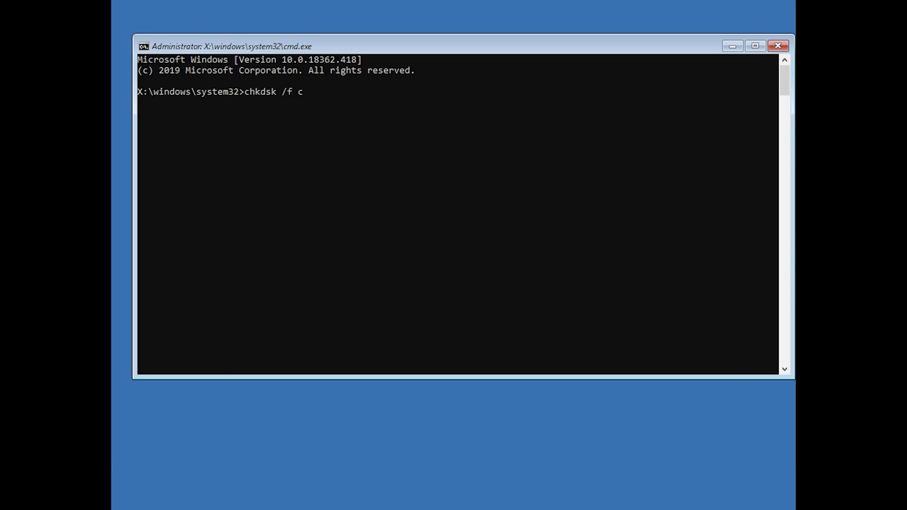
pyautogui.write(':')
pyautogui.press('Return')
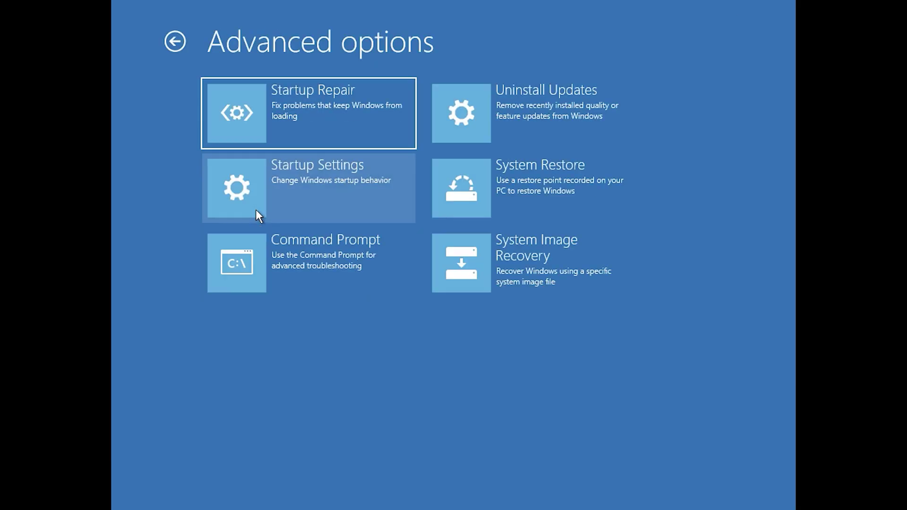
# - Reopen the Command Prompt from the advanced options, run chkdsk /f d: to repair drive D:, and exit
pyautogui.click(257, 255)
pyautogui.write('chckdsk')
pyautogui.press('Escape')
pyautogui.write('chkdsk ')
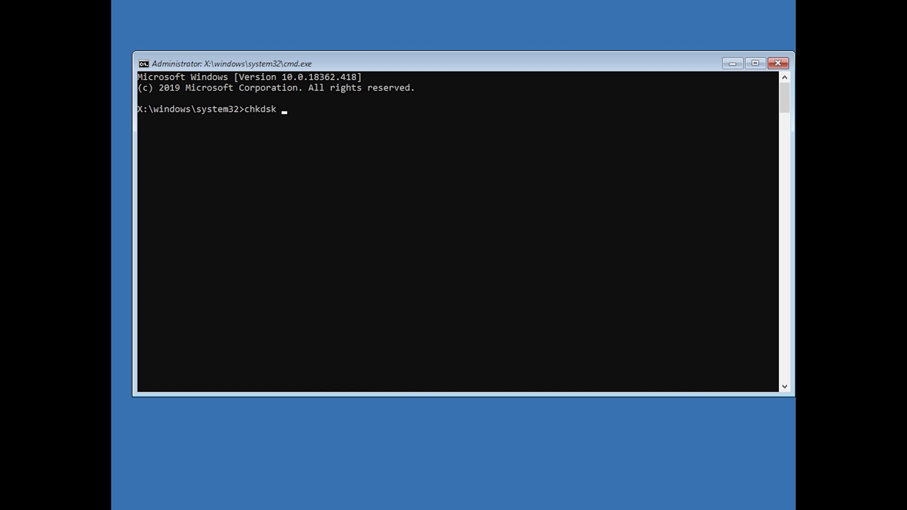
pyautogui.write('/f d:')
pyautogui.press('Return')
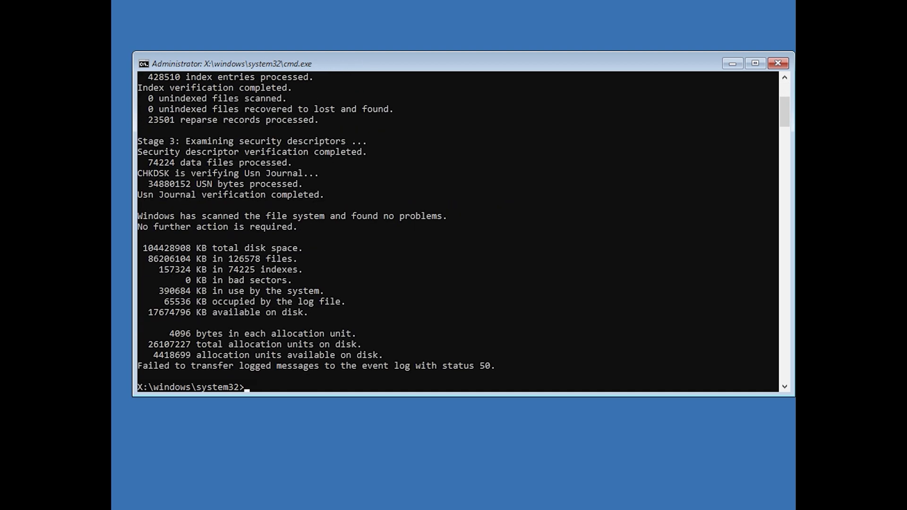
pyautogui.write('exit')
pyautogui.press('Return')
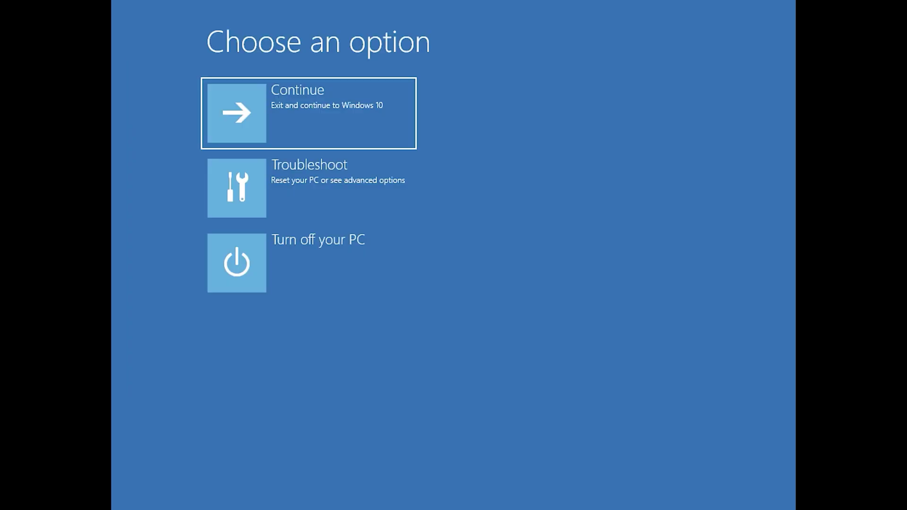